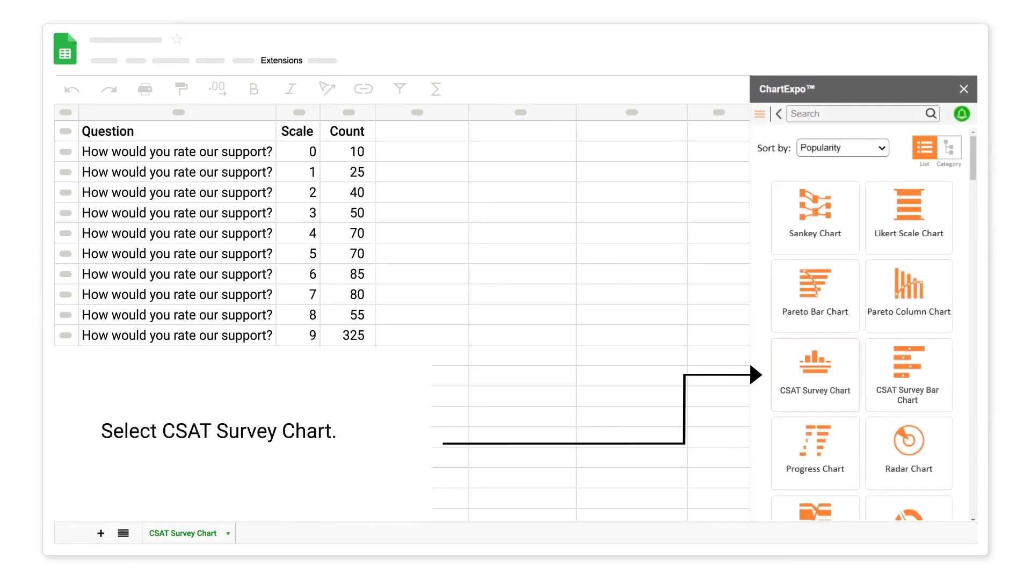
Step: Choose the CSAT Survey Chart type and set its data source to the CSAT Survey Chart sheet
click(813, 375)
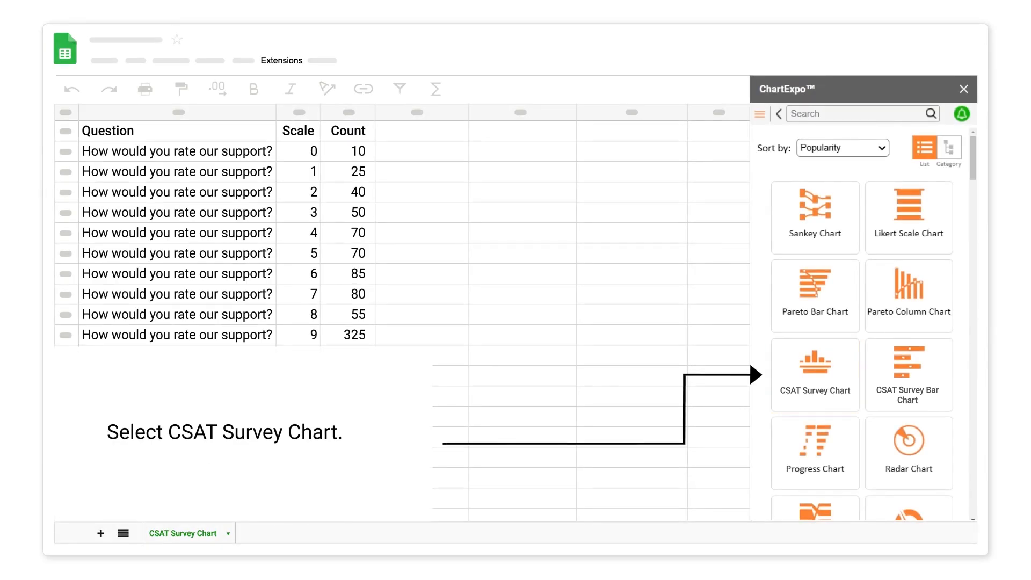
click(815, 376)
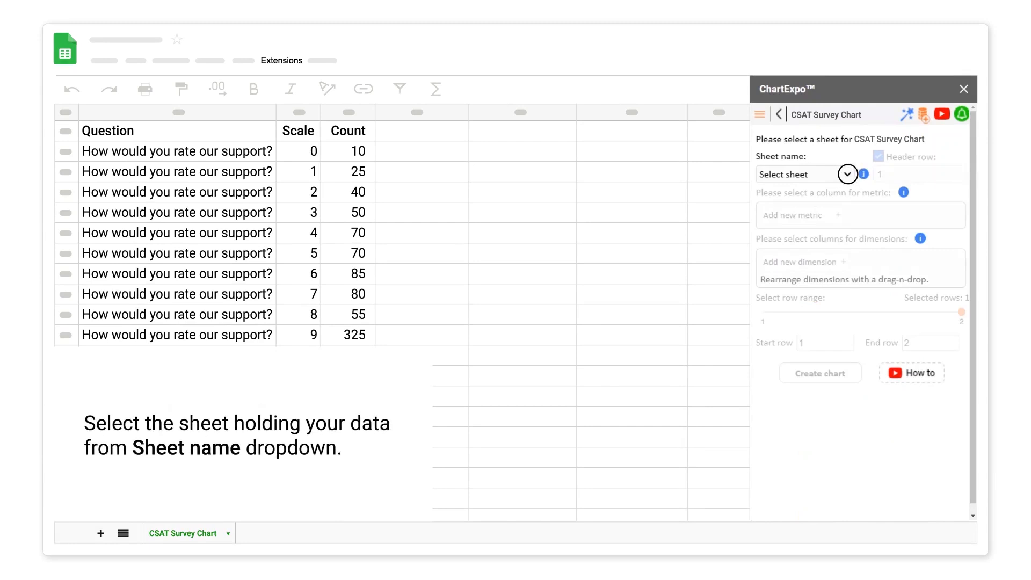
click(847, 174)
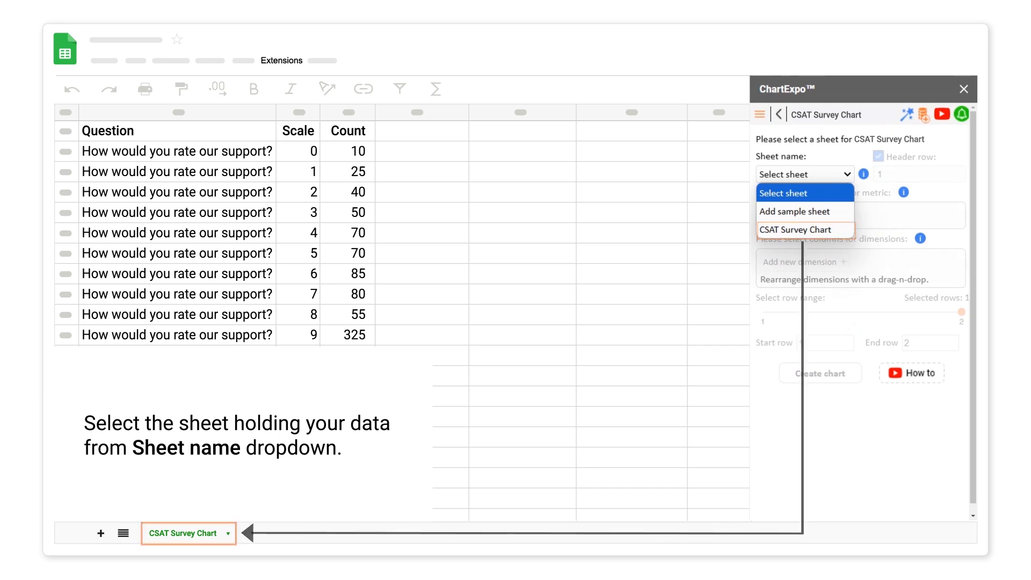
click(787, 230)
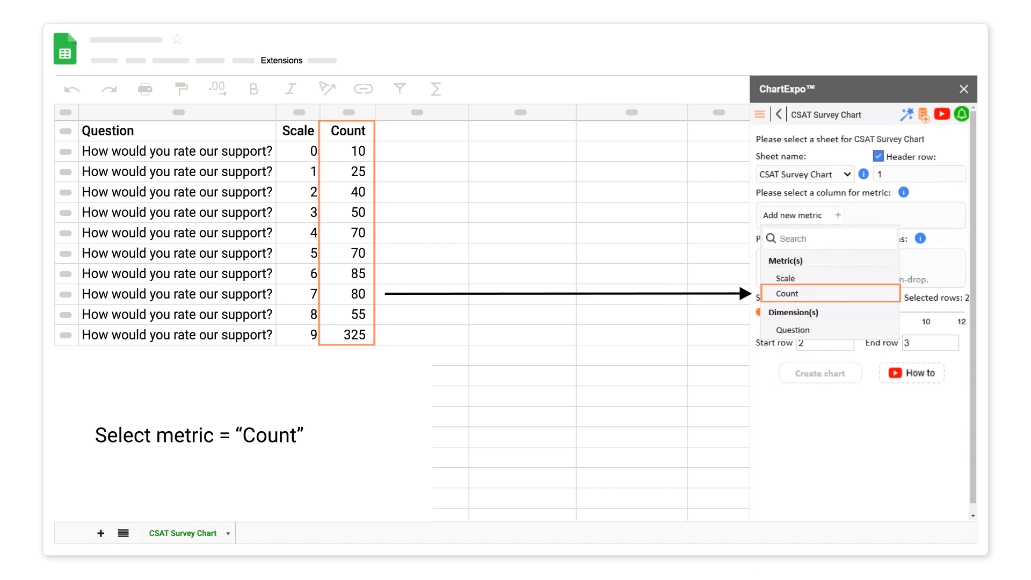
Step: Assign Count as the chart's metric and add Question and Scale as its dimensions
click(787, 293)
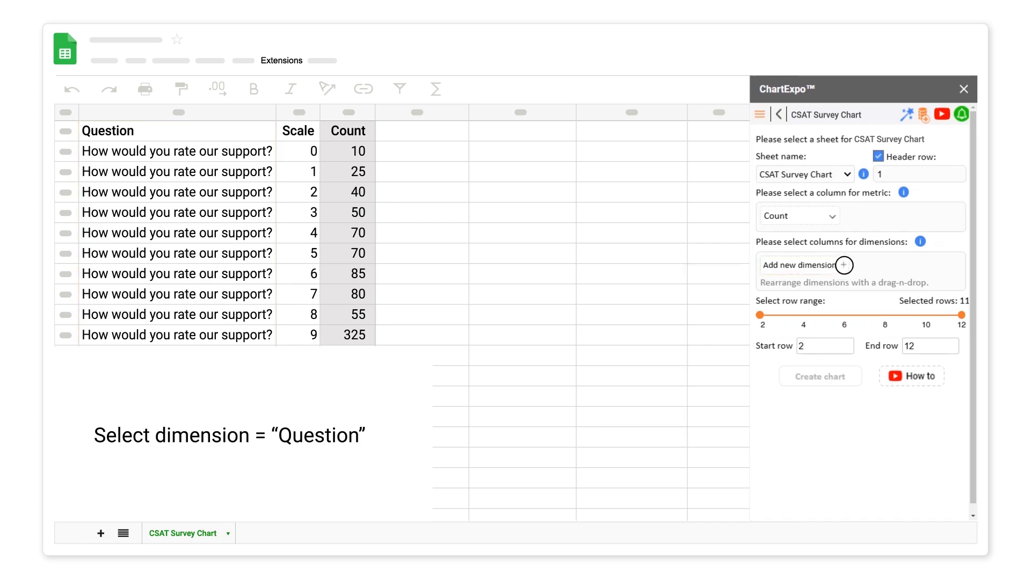
click(844, 265)
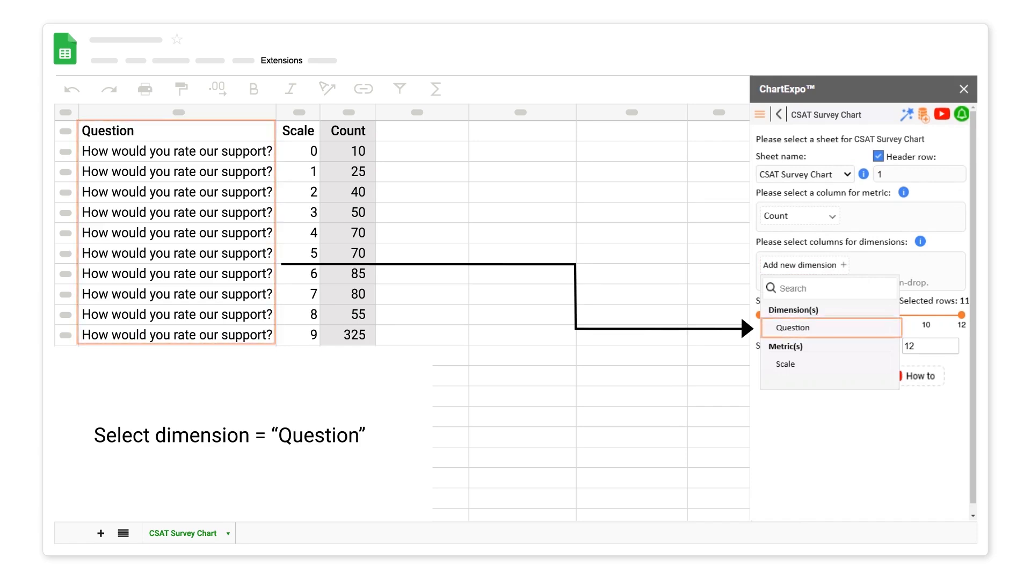
click(794, 327)
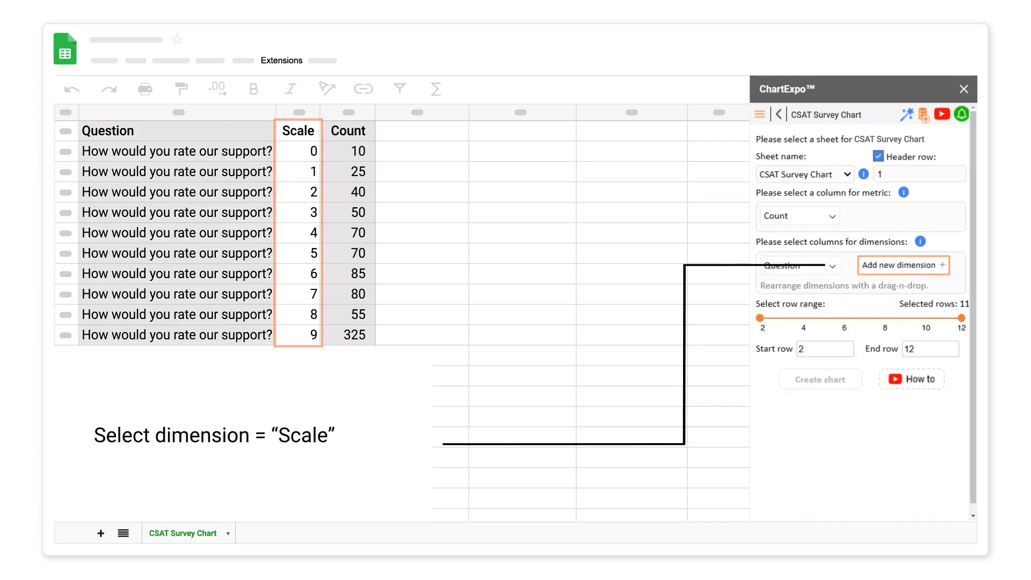
click(942, 265)
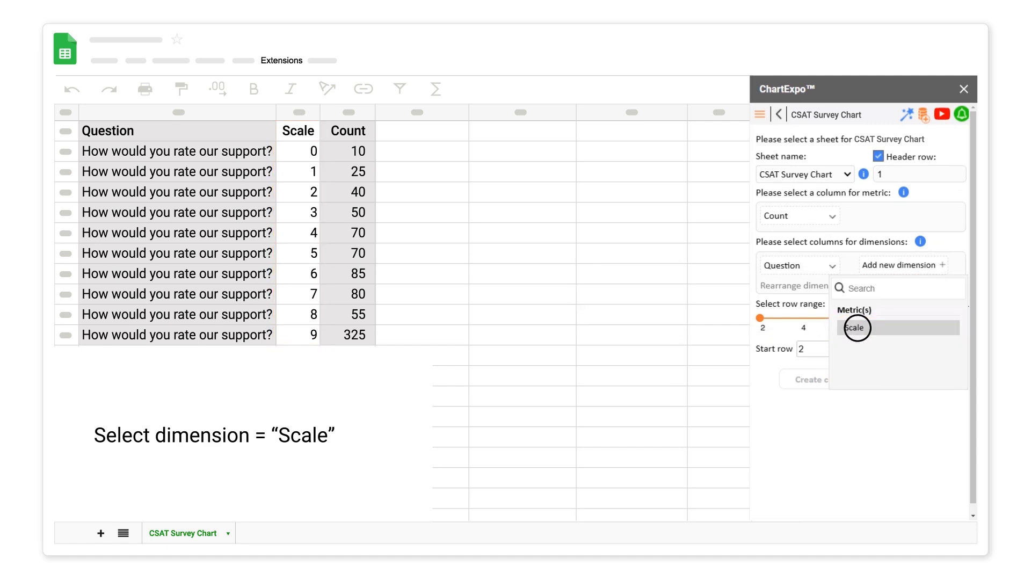
click(855, 327)
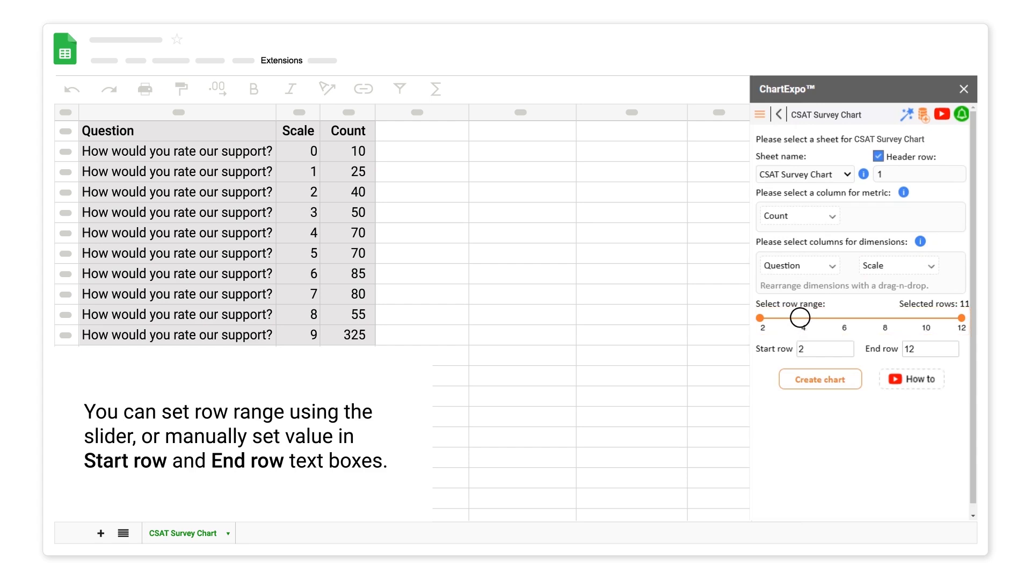
Step: Set the row range to cover all rows from 2 to 12 and create the chart
click(800, 318)
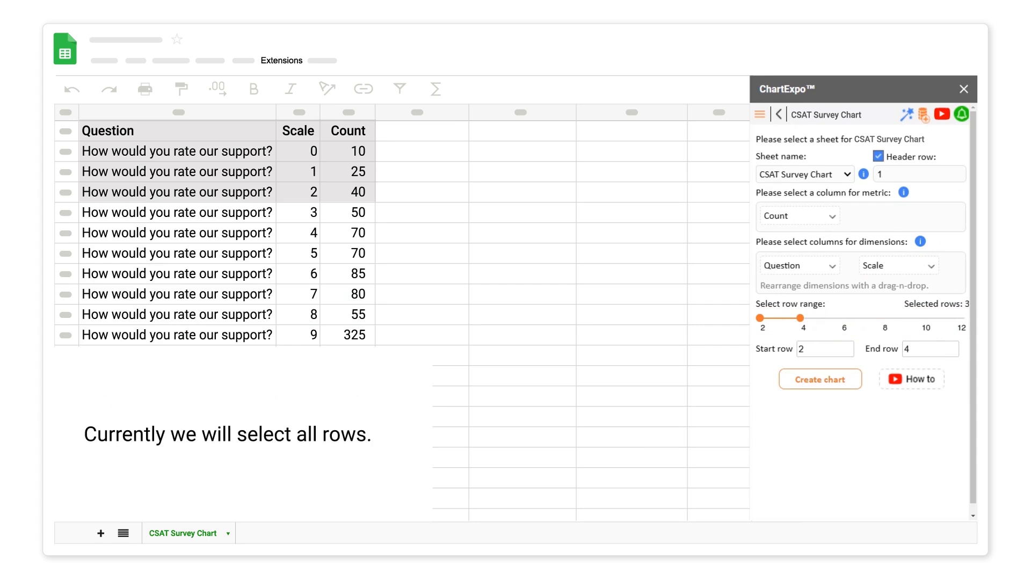
click(961, 317)
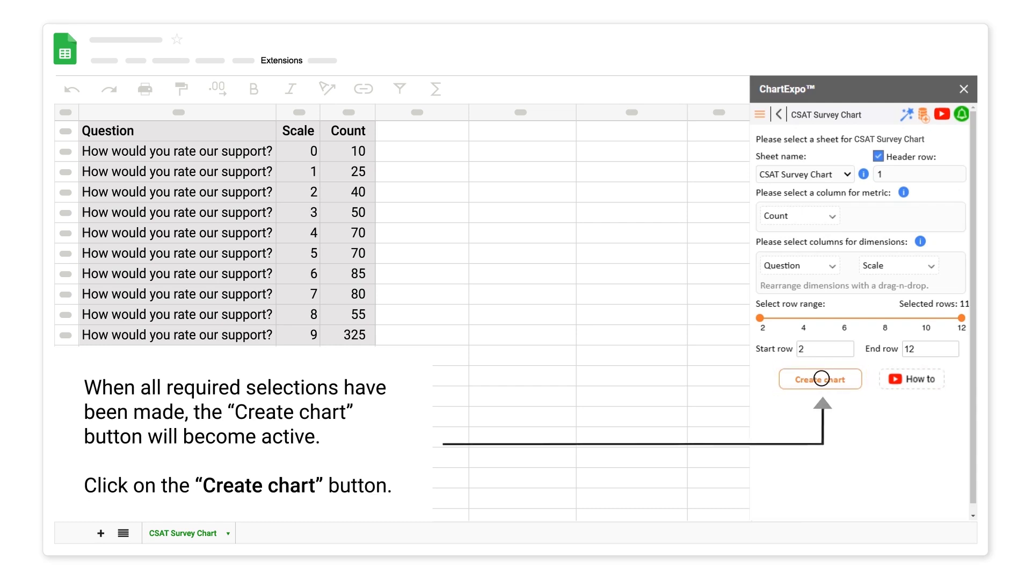
click(819, 379)
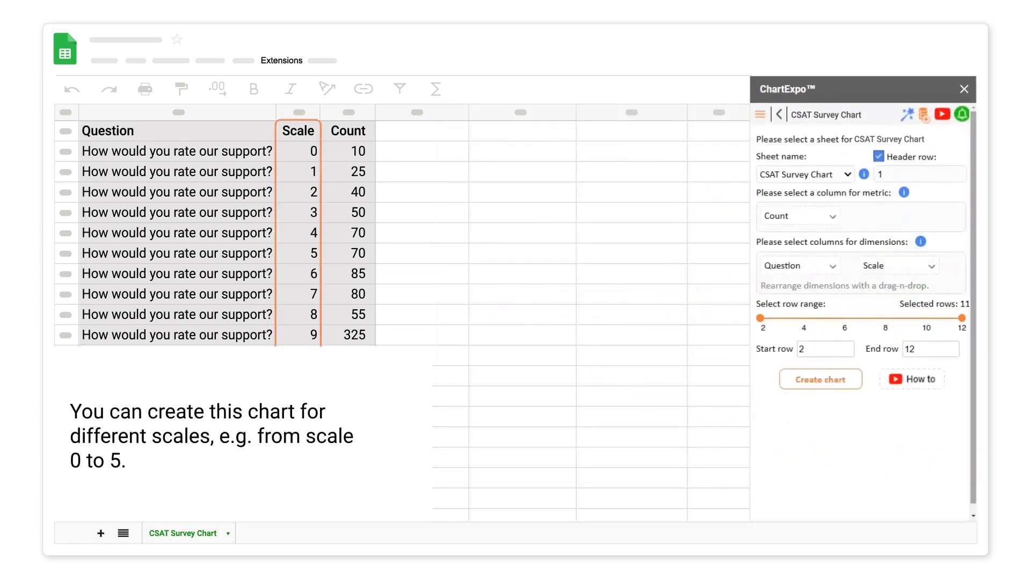
Step: Limit the row range to rows 2 through 7 and create the chart for scale 0 to 5
click(861, 318)
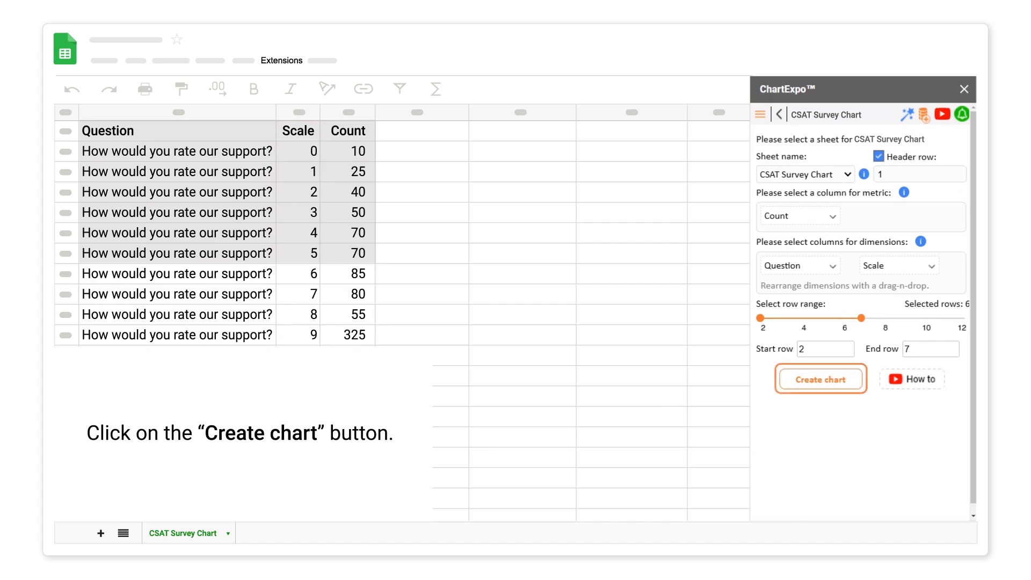
click(821, 379)
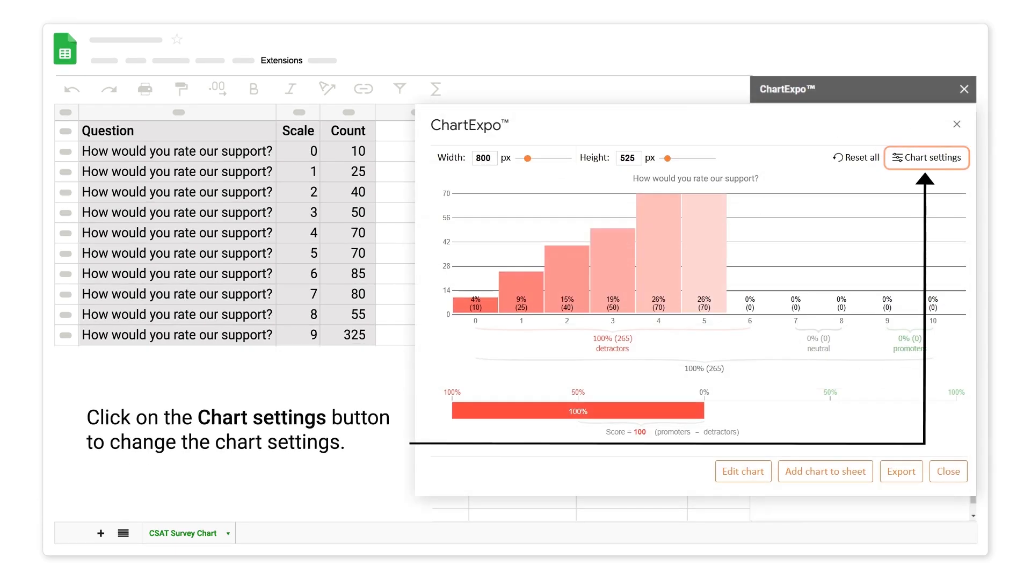
Step: In the chart's scale settings, set the detractors range to 0,3, neutrals to 4 and promoters to 5, and apply them
click(928, 157)
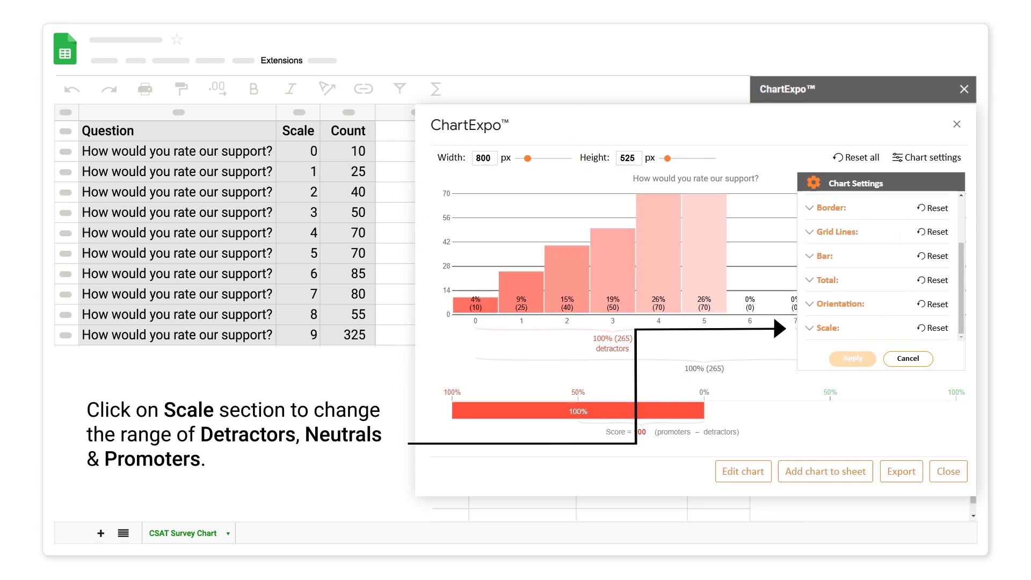
click(808, 328)
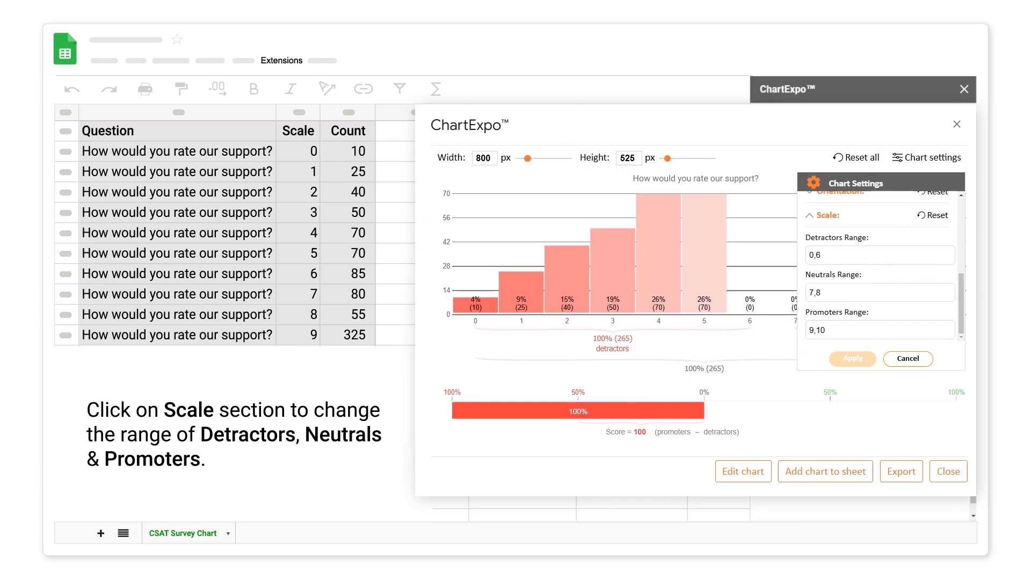
key(BackSpace)
text(3)
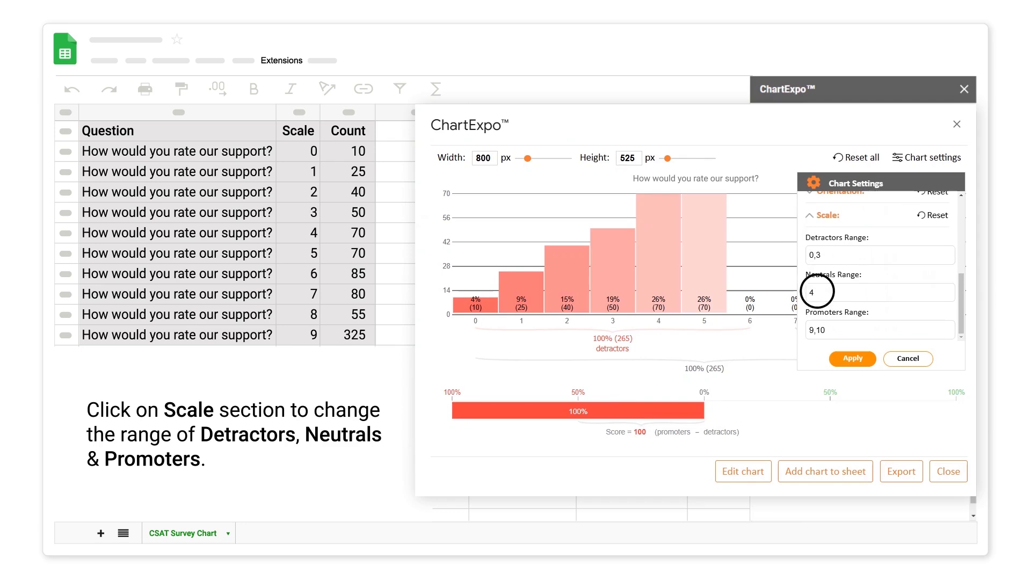
text(4)
click(818, 330)
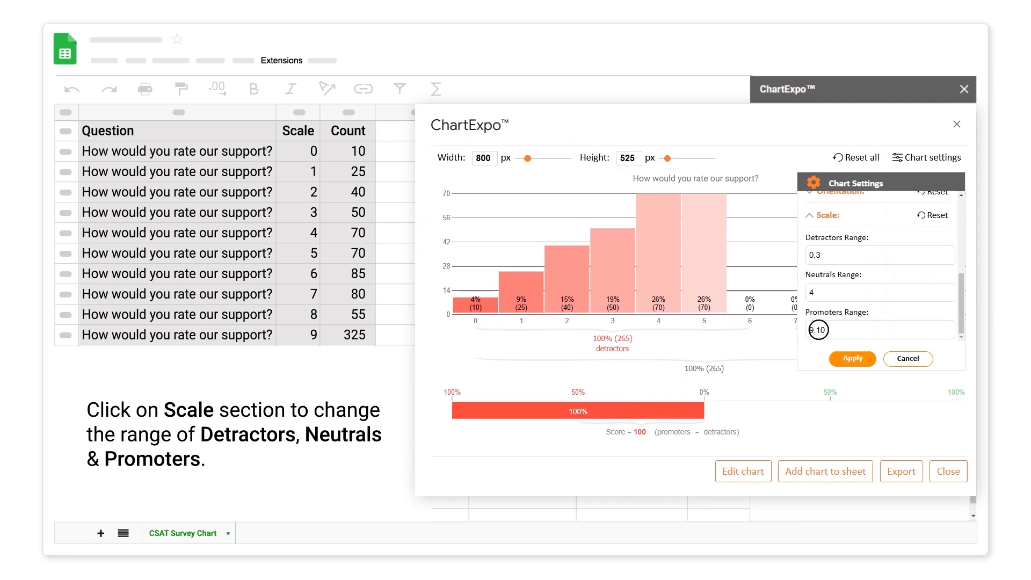
text(5)
click(852, 358)
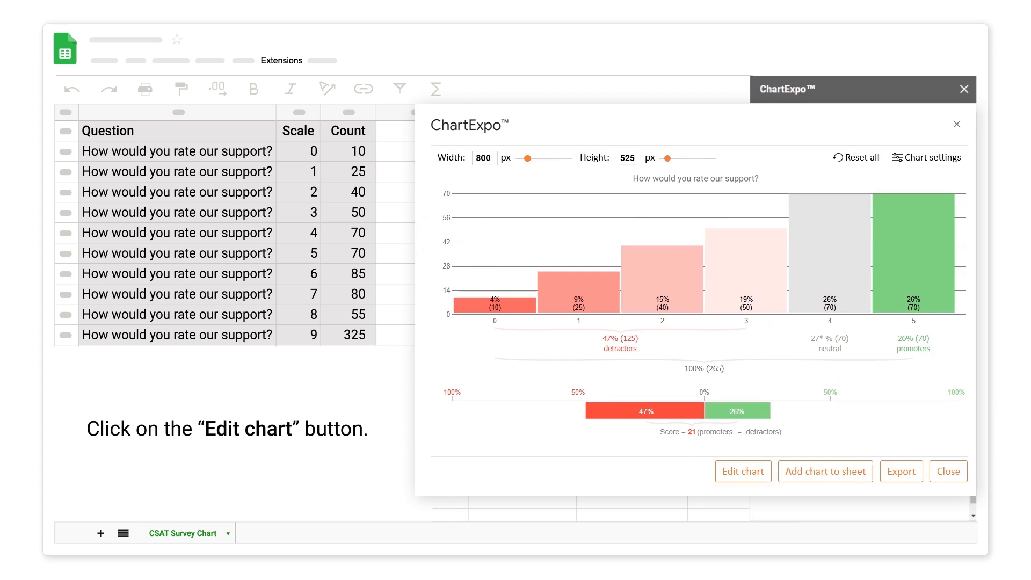
Step: Edit the chart header's font style to size 15 and bold, and apply it
click(743, 470)
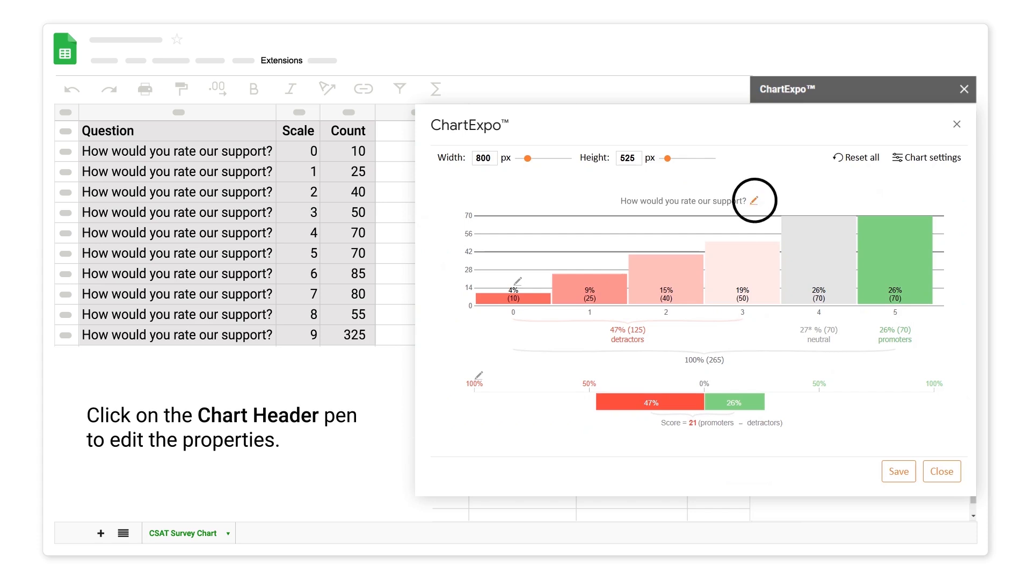
click(754, 201)
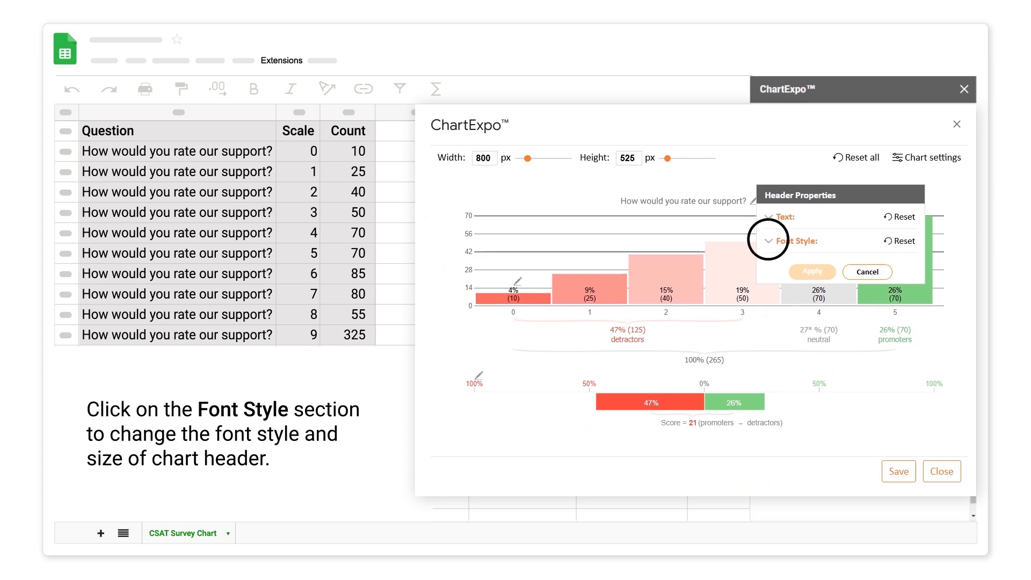
click(768, 241)
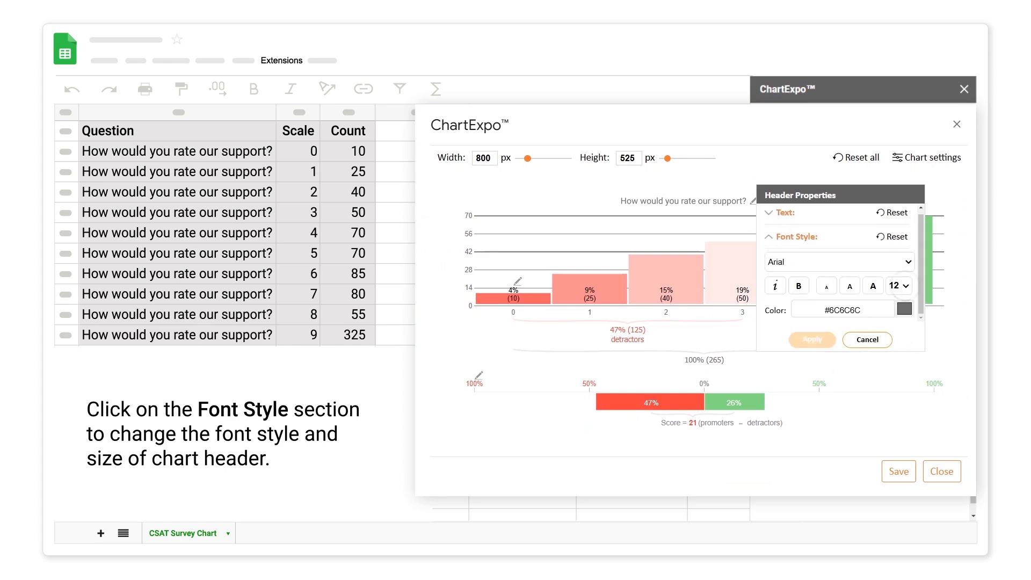
click(898, 286)
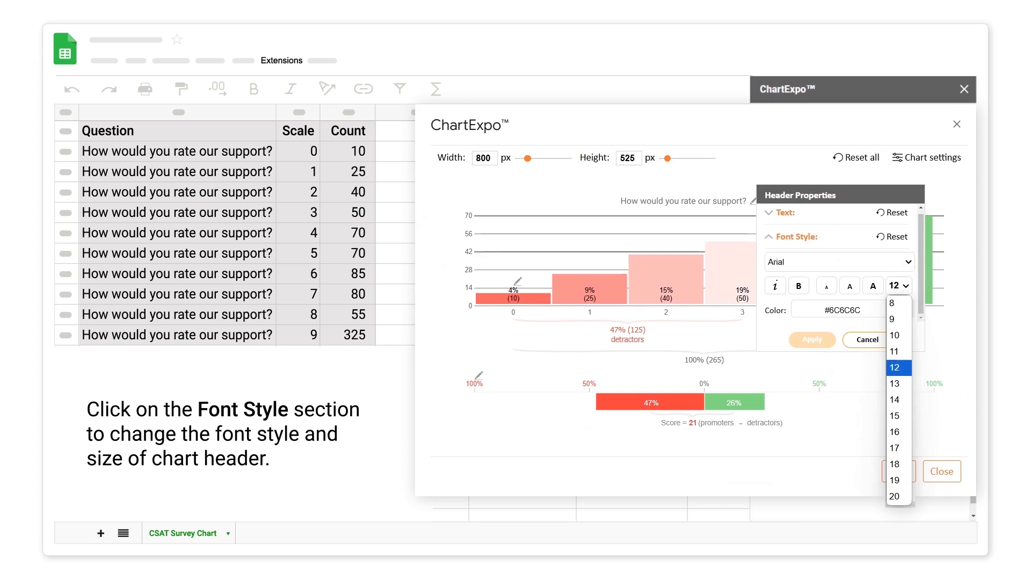
click(899, 416)
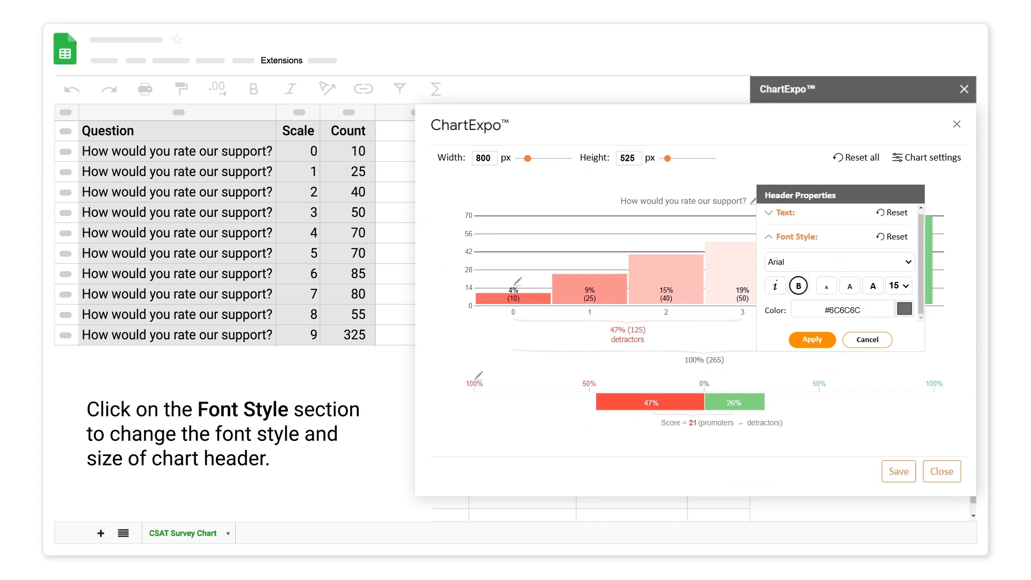
click(798, 286)
click(812, 340)
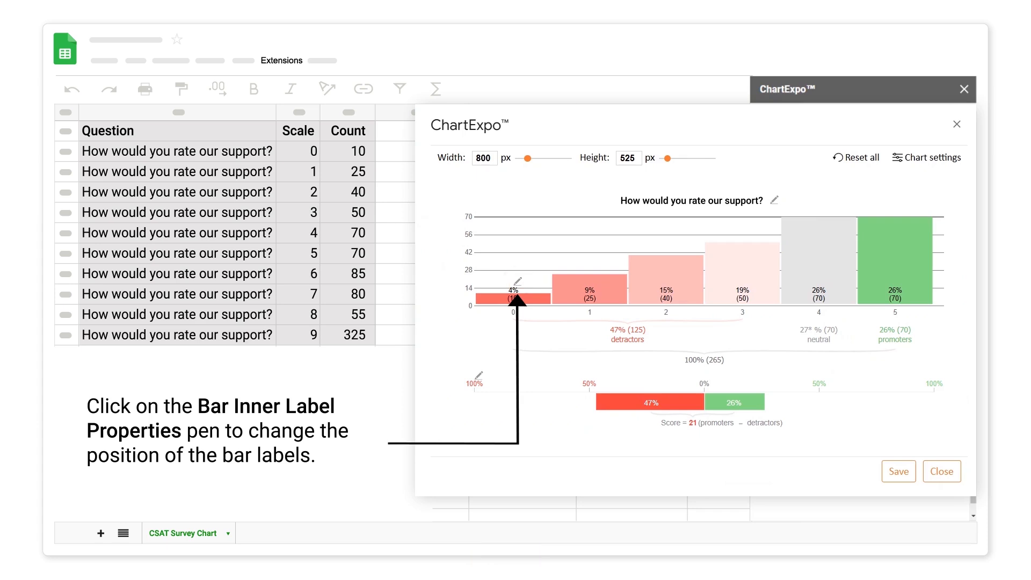
Step: Set the bar inner labels' position to outside for all bars and save the chart edits
click(517, 280)
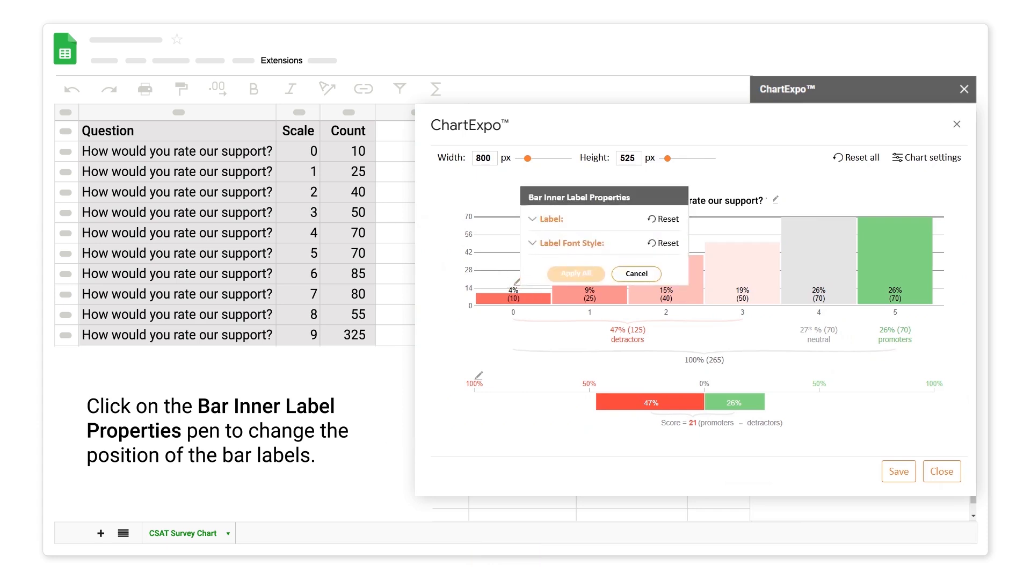
click(531, 219)
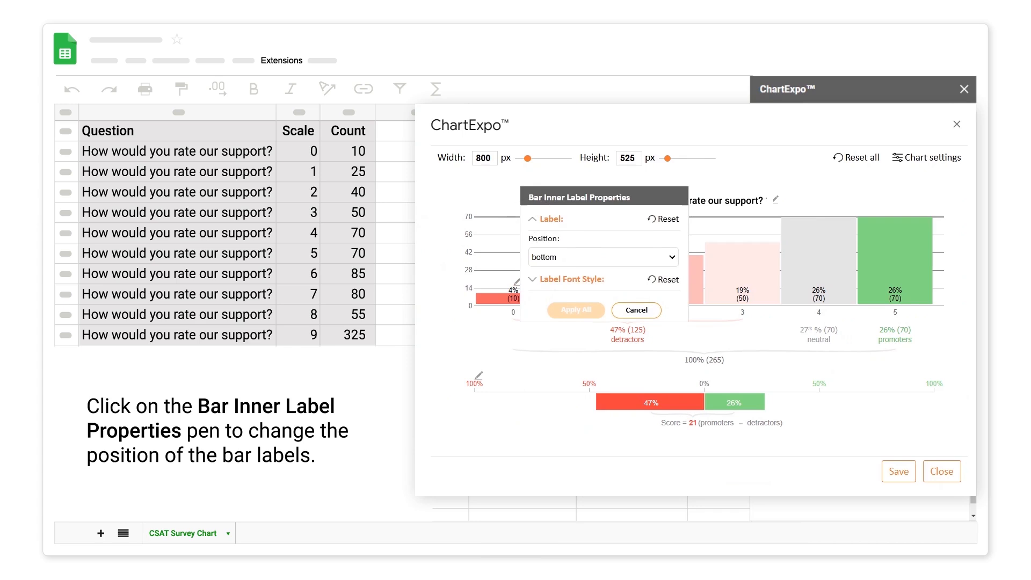
click(671, 257)
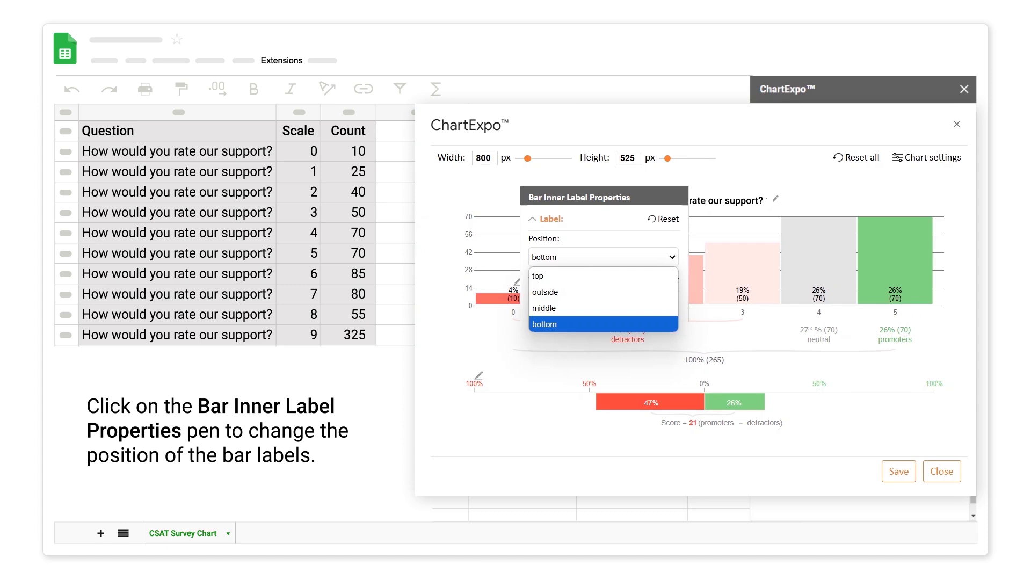
click(545, 292)
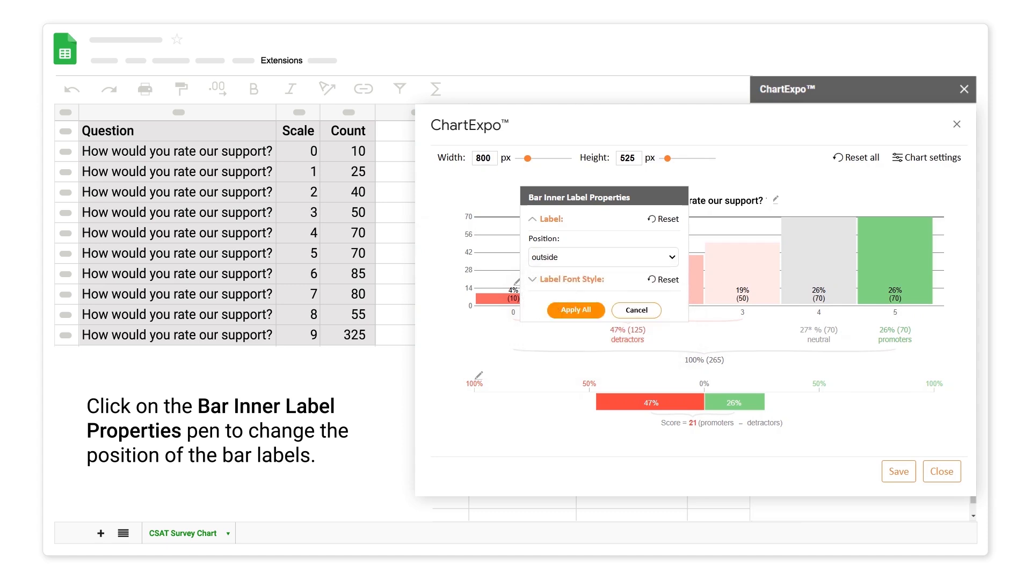
click(575, 310)
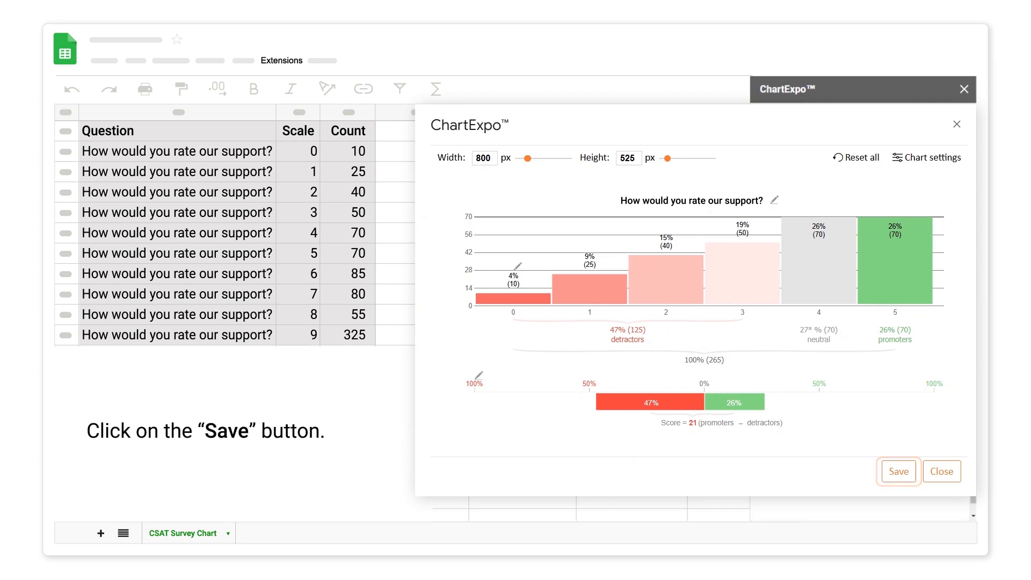
click(898, 470)
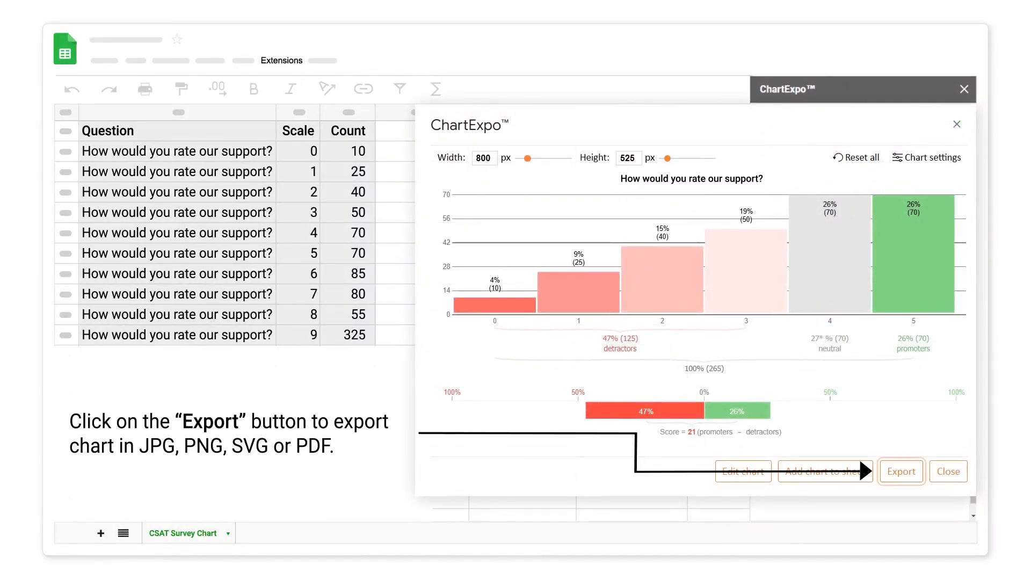
Step: Export the finished chart as a JPG and add the chart image to the sheet
click(901, 471)
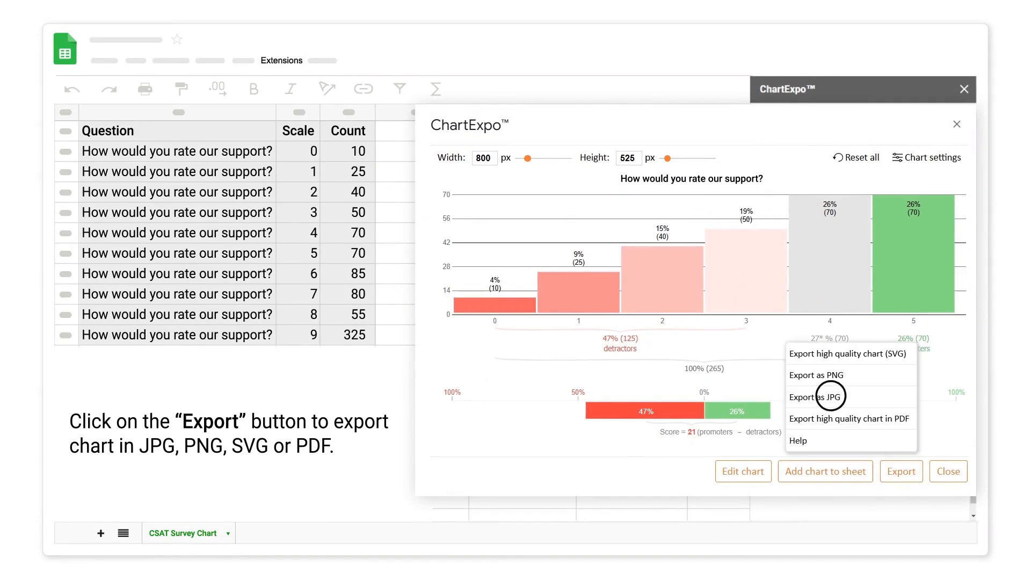
click(830, 397)
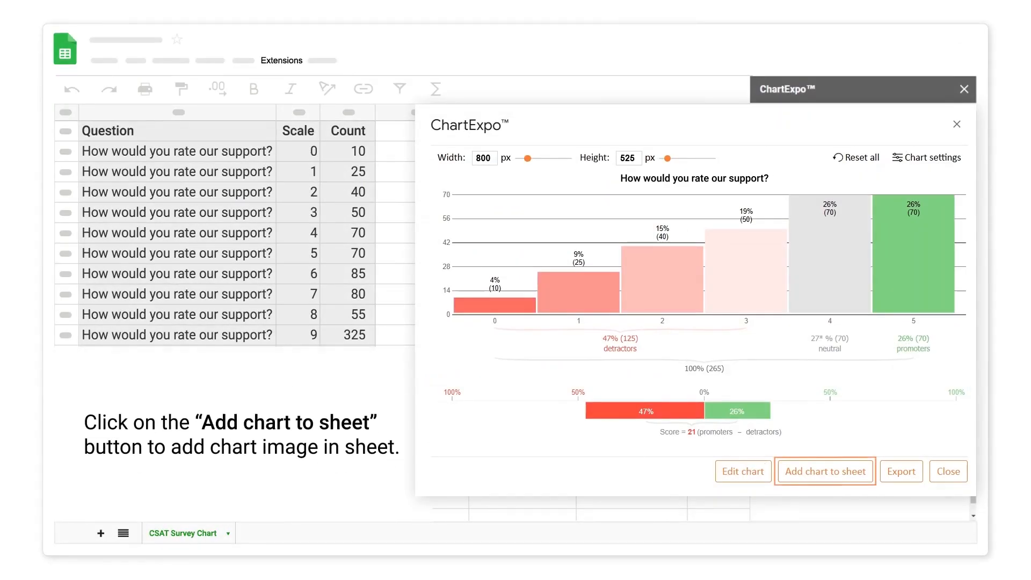
click(823, 471)
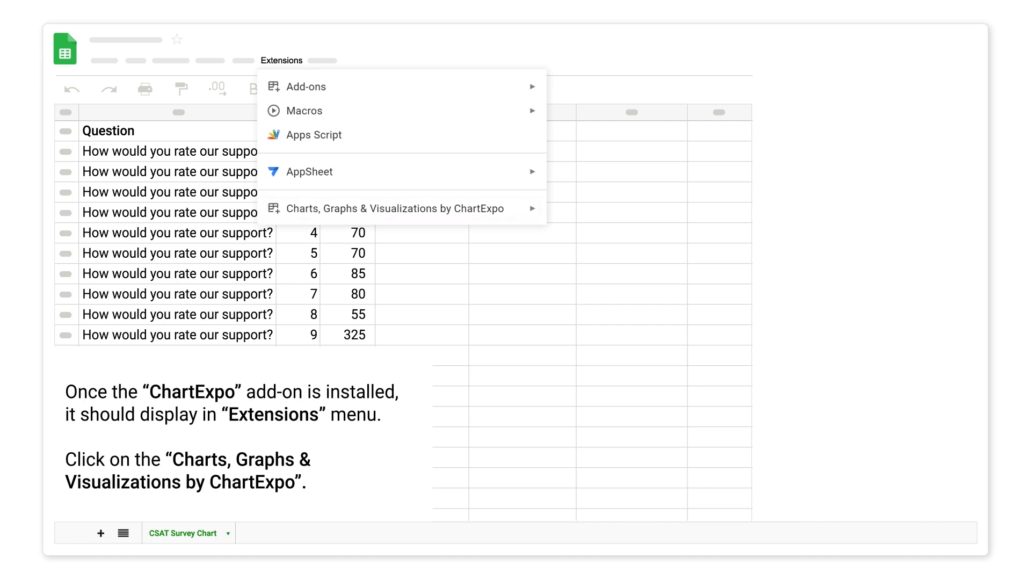
Step: Open the Charts, Graphs & Visualizations by ChartExpo add-on and start adding a new chart
click(530, 207)
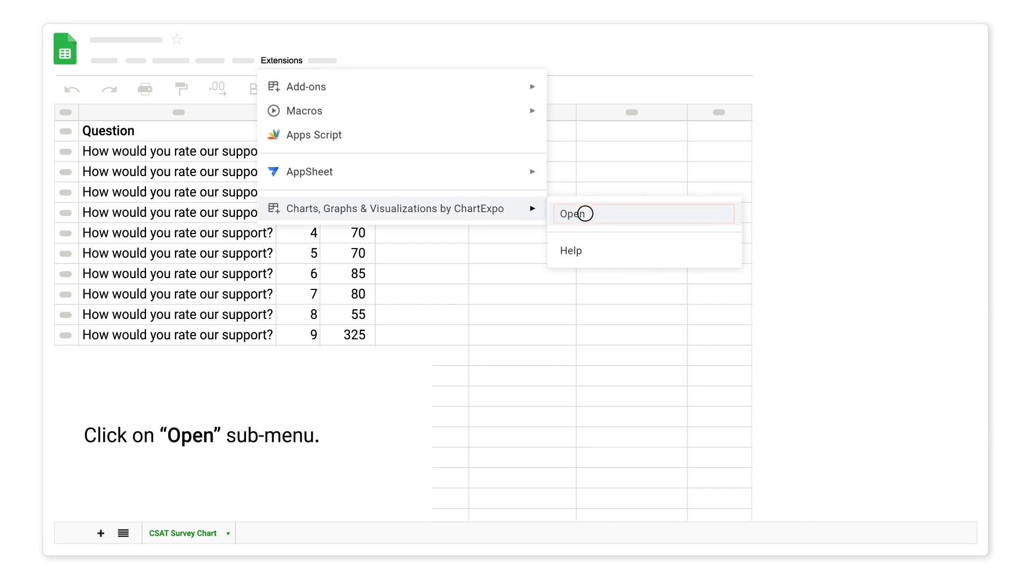
click(584, 214)
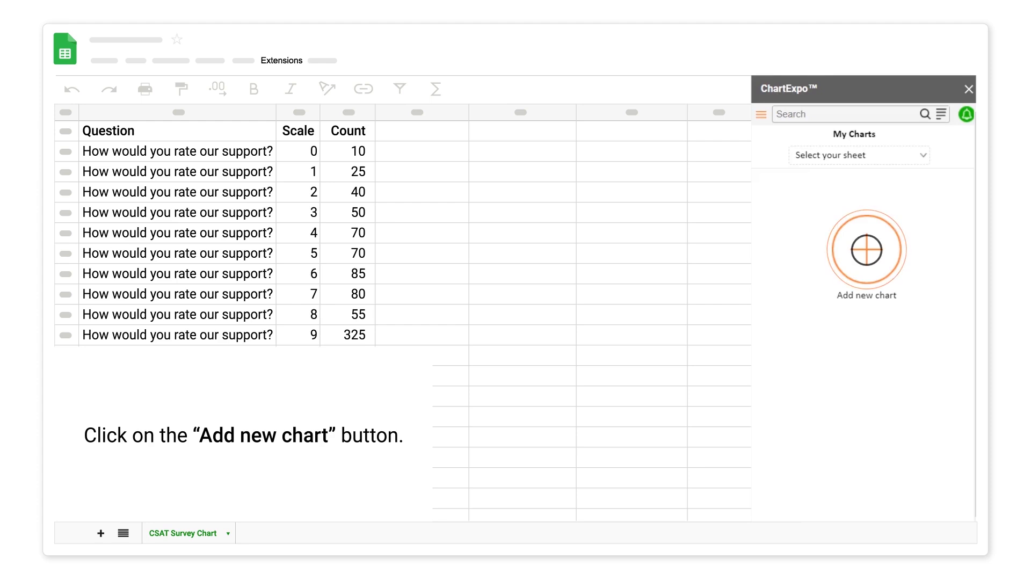
click(866, 249)
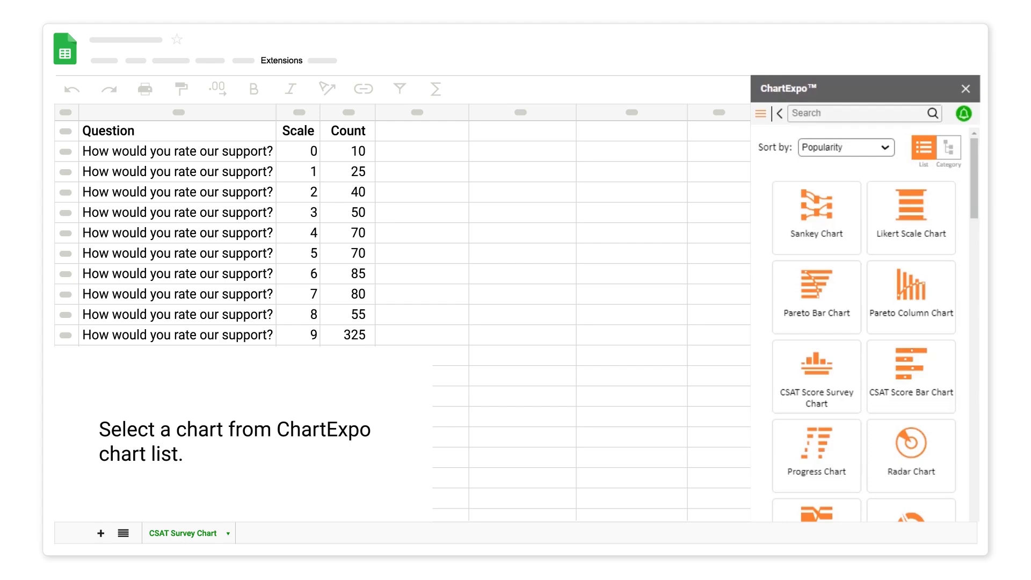